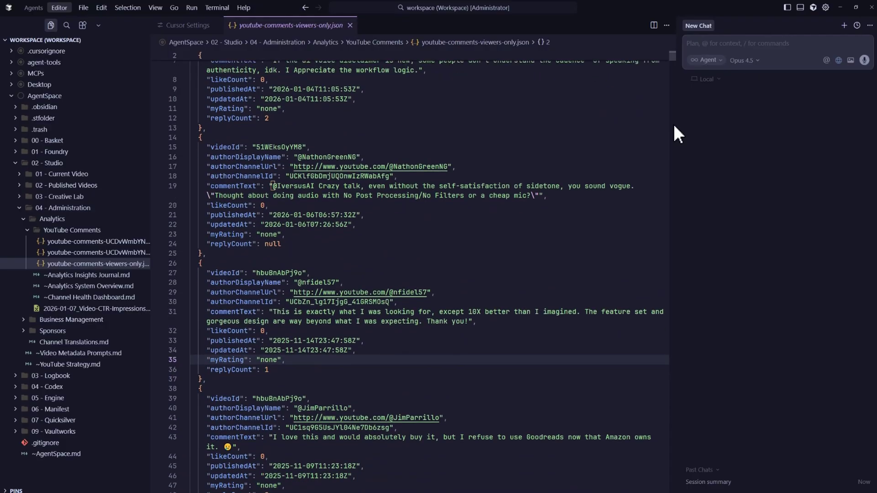
Step: Scroll through youtube-comments-viewers-only.json in the Cursor editor
{"action": "scroll", "coordinate": [672, 122], "scroll_direction": "down", "scroll_amount": 5}
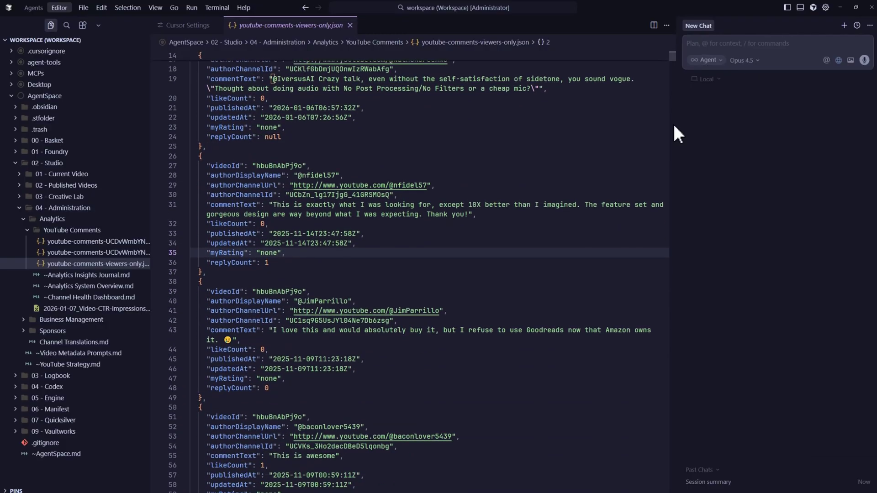
{"action": "scroll", "coordinate": [674, 127], "scroll_direction": "down", "scroll_amount": 7}
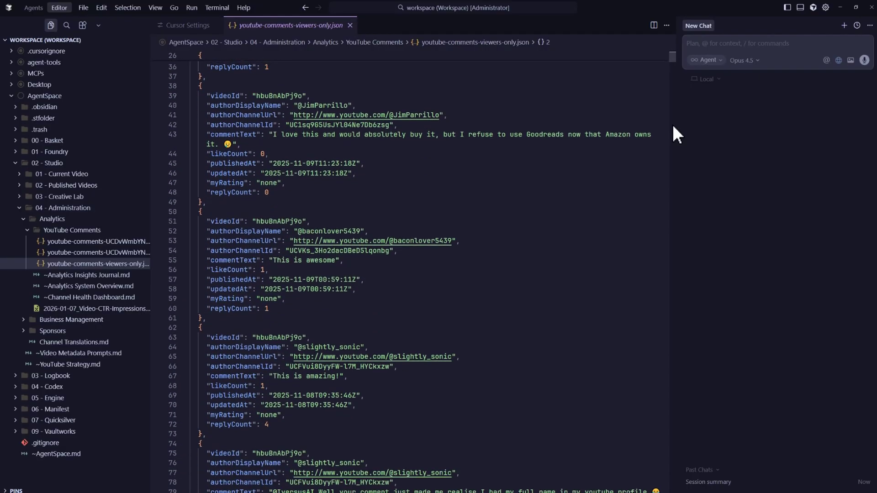
{"action": "scroll", "coordinate": [673, 127], "scroll_direction": "down", "scroll_amount": 6}
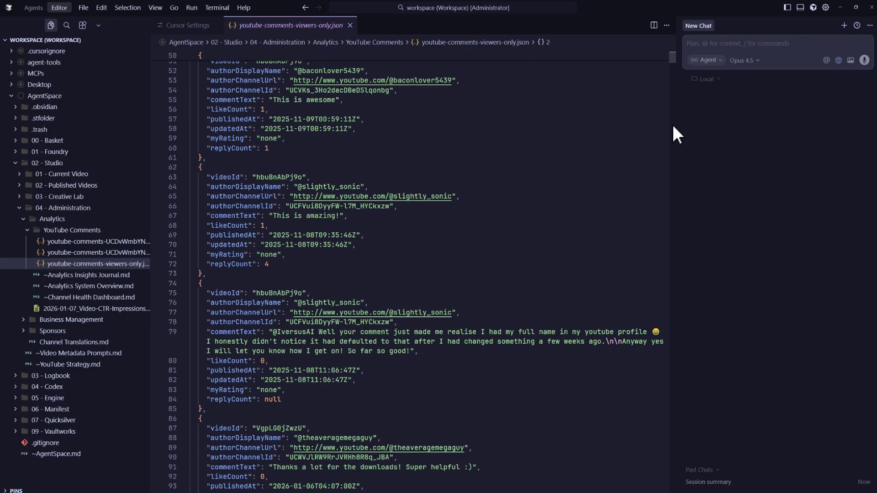
{"action": "scroll", "coordinate": [677, 135], "scroll_direction": "down", "scroll_amount": 6}
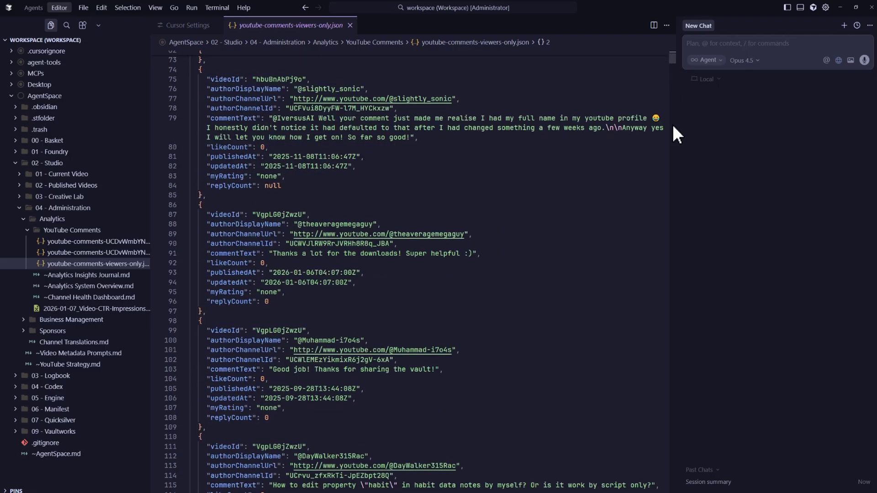
{"action": "scroll", "coordinate": [674, 128], "scroll_direction": "down", "scroll_amount": 6}
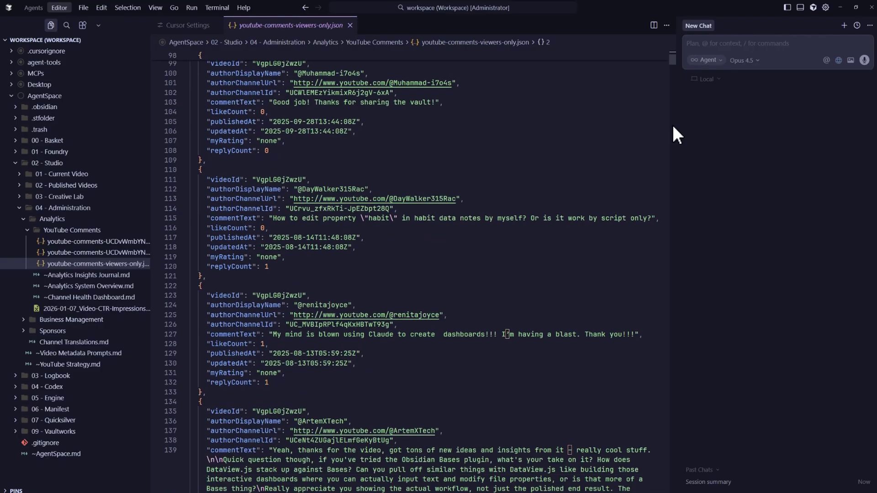
{"action": "scroll", "coordinate": [673, 128], "scroll_direction": "down", "scroll_amount": 2}
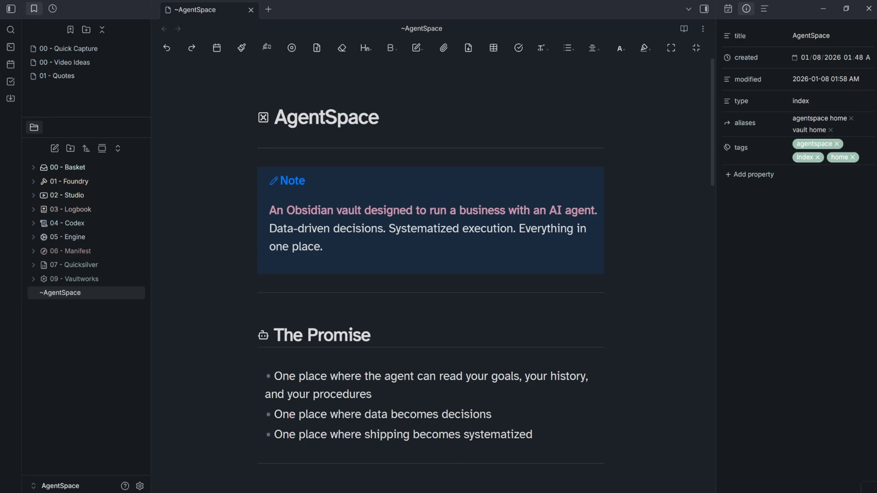
Step: Switch windows, then scroll ~AgentSpace past The Promise to The Tour Map heading
{"action": "key", "text": "alt+Tab"}
{"action": "scroll", "coordinate": [671, 387], "scroll_direction": "down", "scroll_amount": 8}
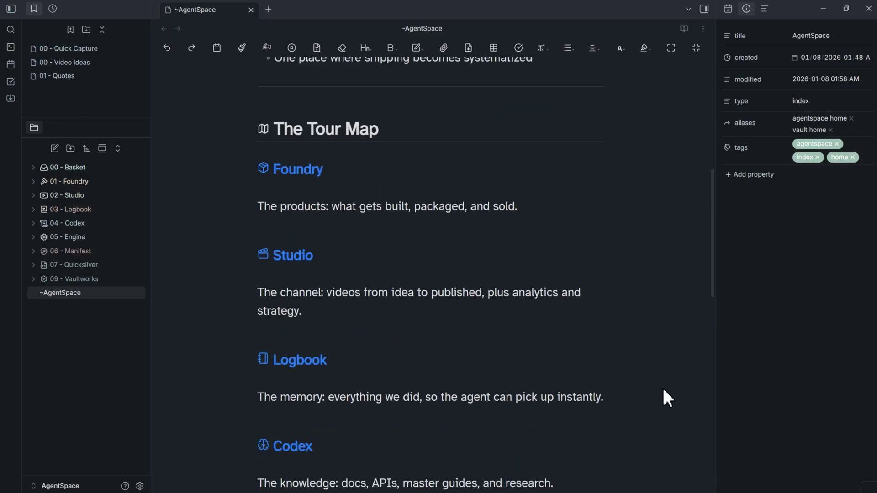
{"action": "scroll", "coordinate": [663, 390], "scroll_direction": "down", "scroll_amount": 1}
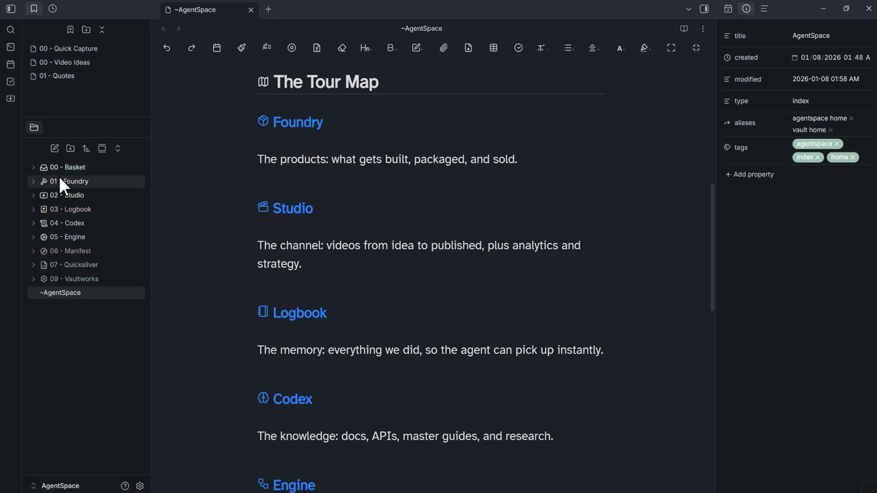
{"action": "left_click", "coordinate": [33, 183]}
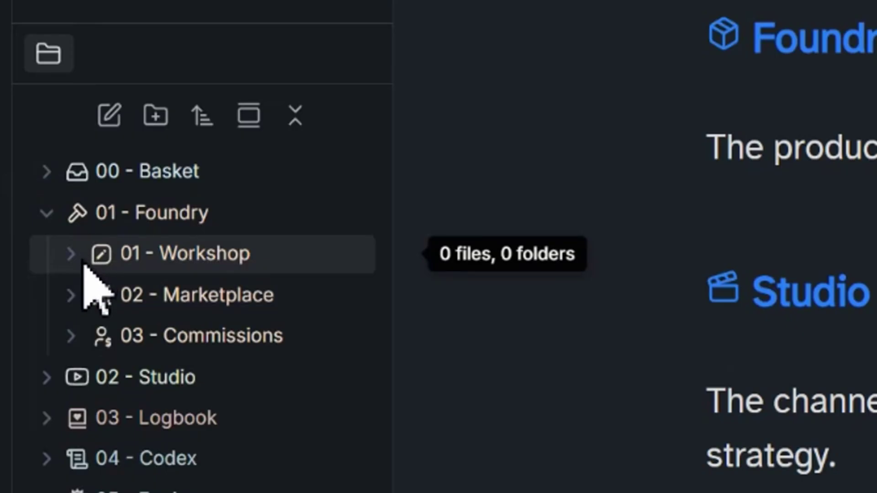
{"action": "left_click", "coordinate": [71, 294]}
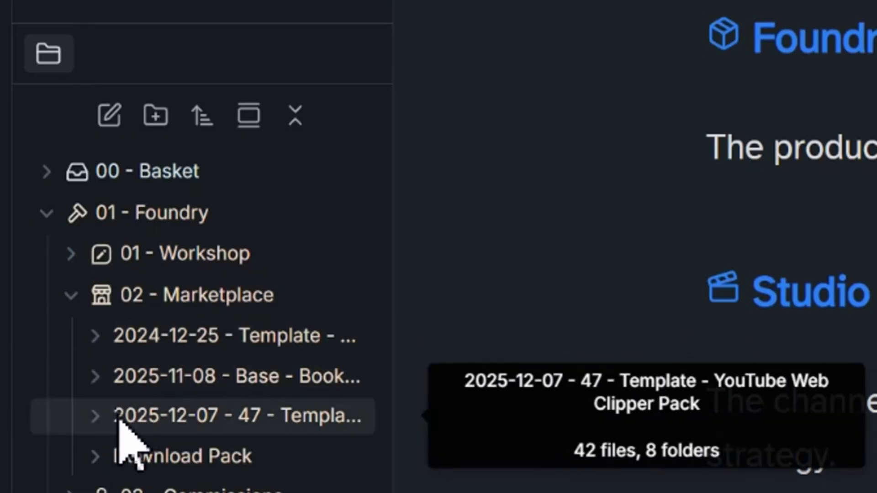
{"action": "left_click", "coordinate": [97, 377]}
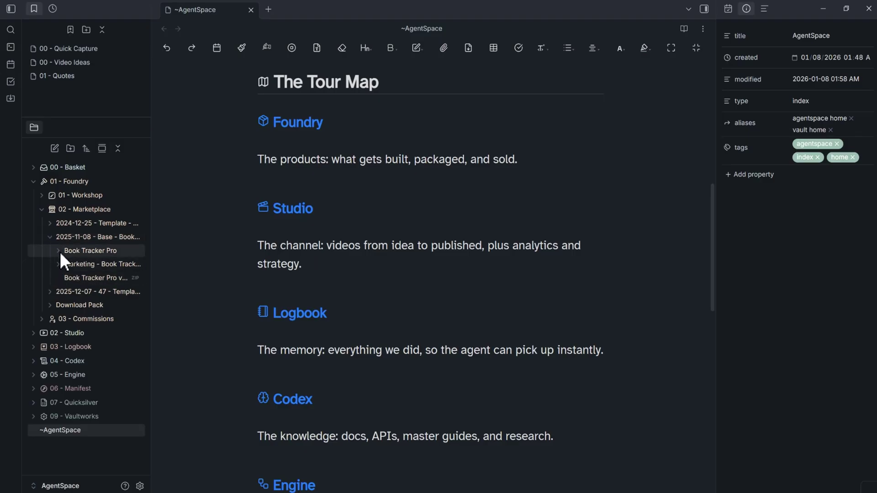
{"action": "left_click", "coordinate": [59, 252]}
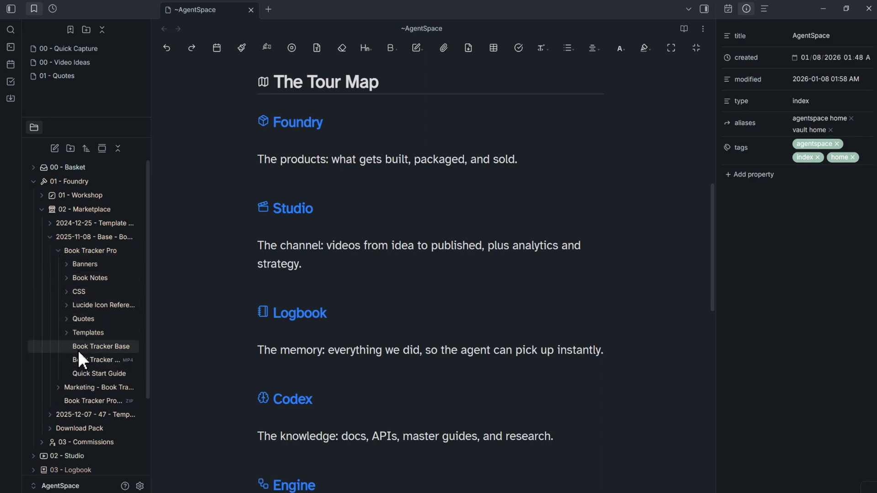
{"action": "left_click", "coordinate": [57, 253]}
{"action": "left_click", "coordinate": [42, 226]}
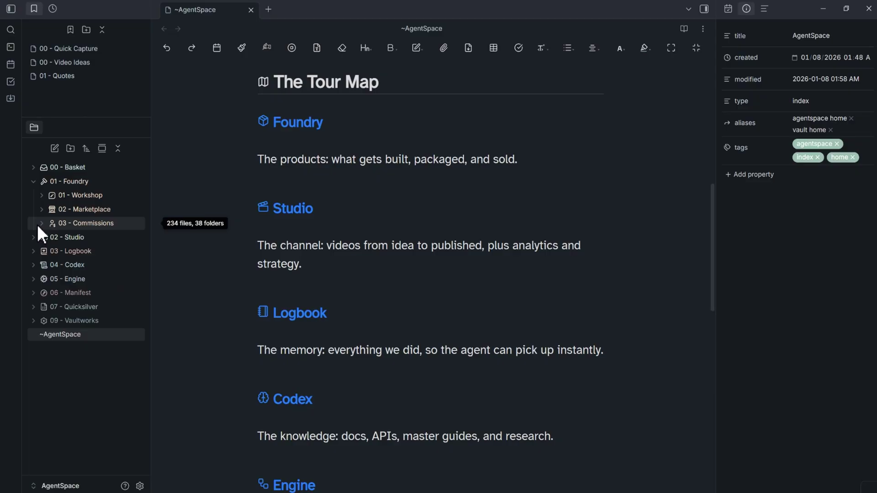
{"action": "left_click", "coordinate": [33, 182]}
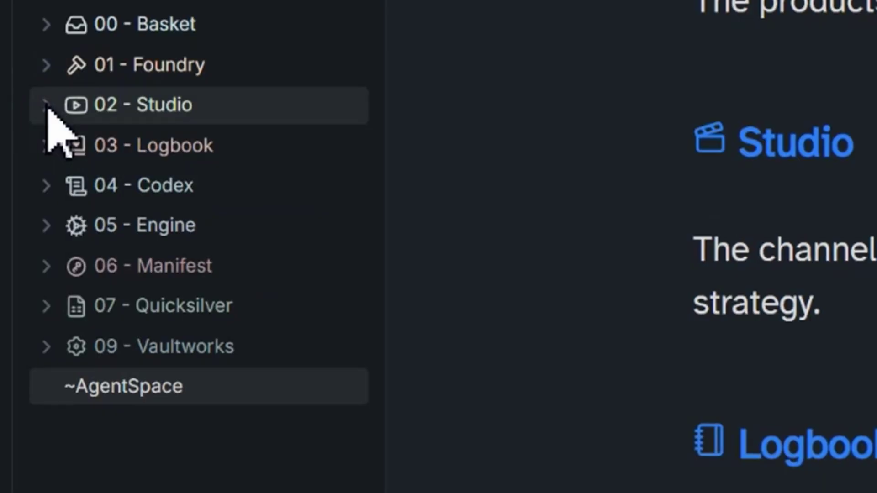
Step: Browse 02 - Studio's Current Video, Creative Lab and Administration folders, then expand 03 - Logbook
{"action": "left_click", "coordinate": [47, 106]}
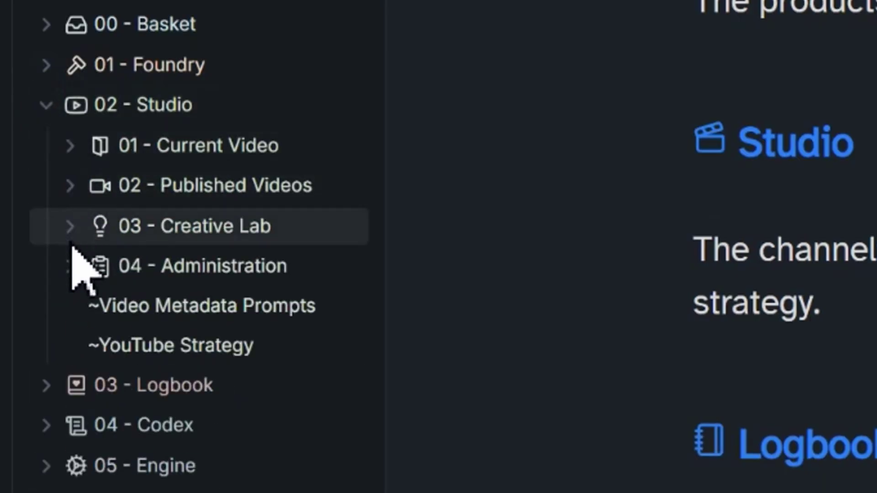
{"action": "left_click", "coordinate": [71, 146]}
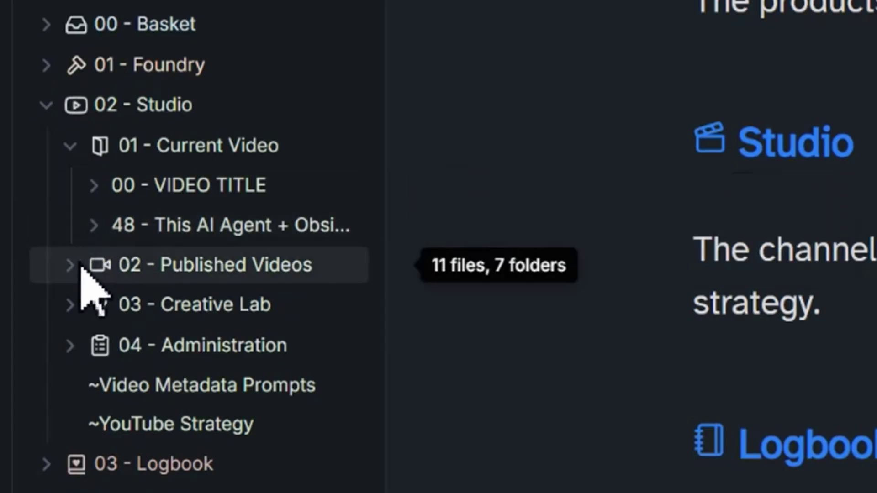
{"action": "left_click", "coordinate": [69, 304]}
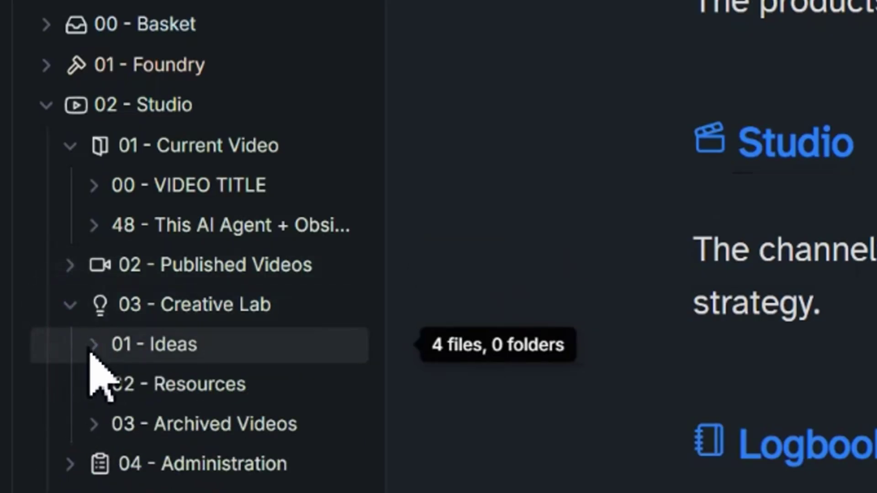
{"action": "left_click", "coordinate": [70, 361]}
{"action": "left_click", "coordinate": [70, 348]}
{"action": "key", "text": "Left"}
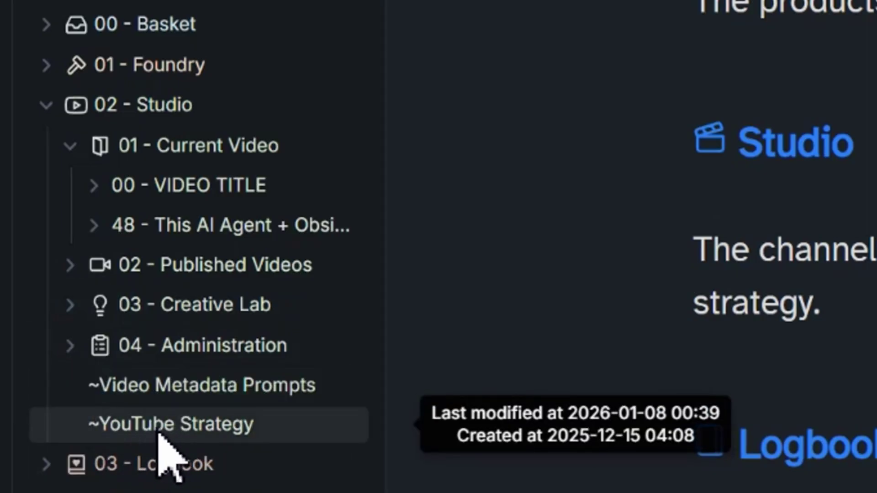
{"action": "left_click", "coordinate": [150, 463]}
{"action": "scroll", "coordinate": [151, 320], "scroll_direction": "down", "scroll_amount": 5}
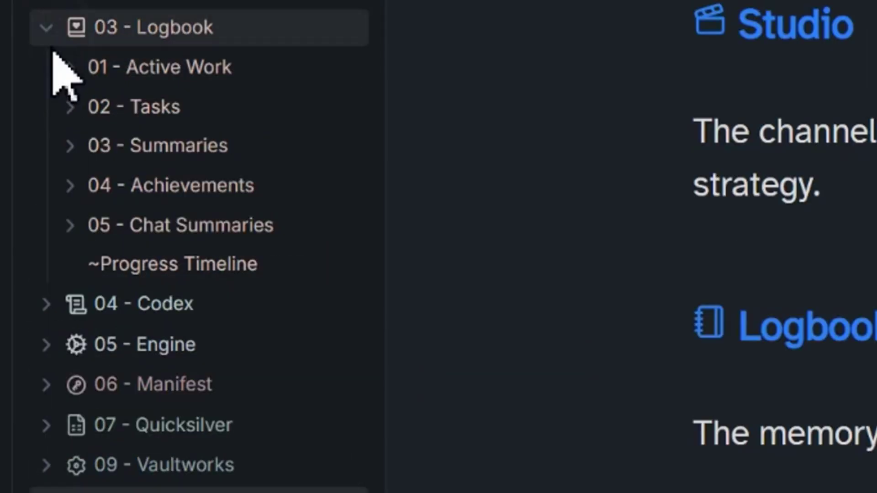
Step: Expand Active Work, preview the ~Project Ledger note, then close it
{"action": "left_click", "coordinate": [73, 72]}
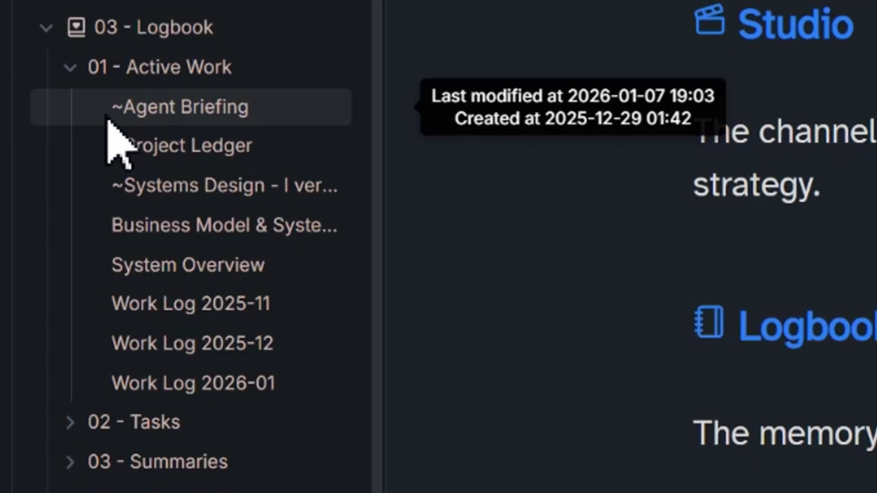
{"action": "left_click", "coordinate": [108, 145]}
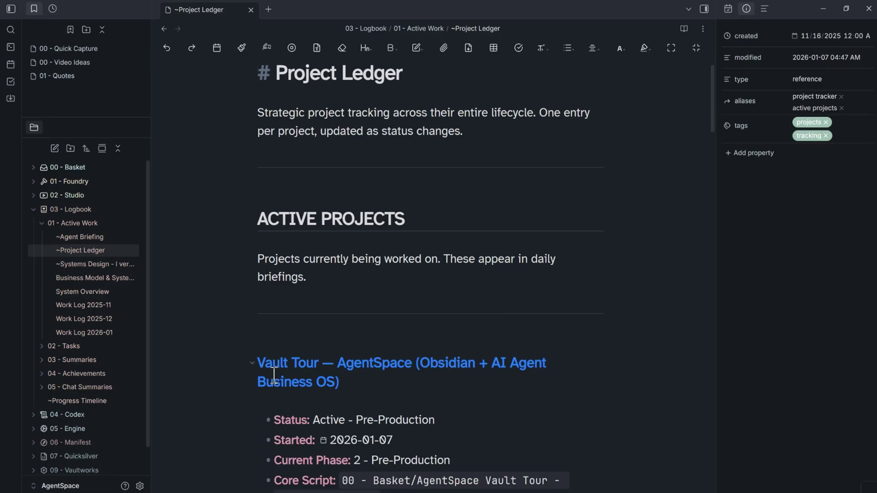
{"action": "key", "text": "ctrl+w"}
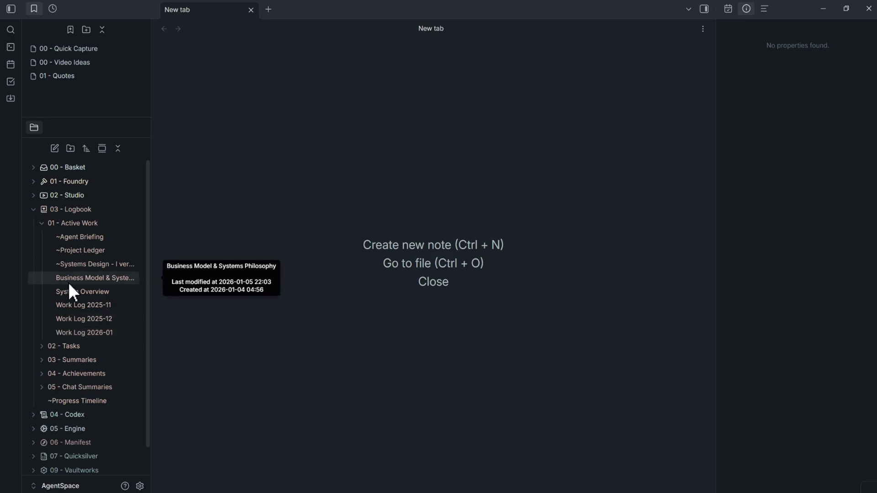
Step: Expand 02 - Tasks to show Active, Archive and Views, and view Community plugins settings
{"action": "left_click", "coordinate": [42, 223]}
{"action": "left_click", "coordinate": [42, 237]}
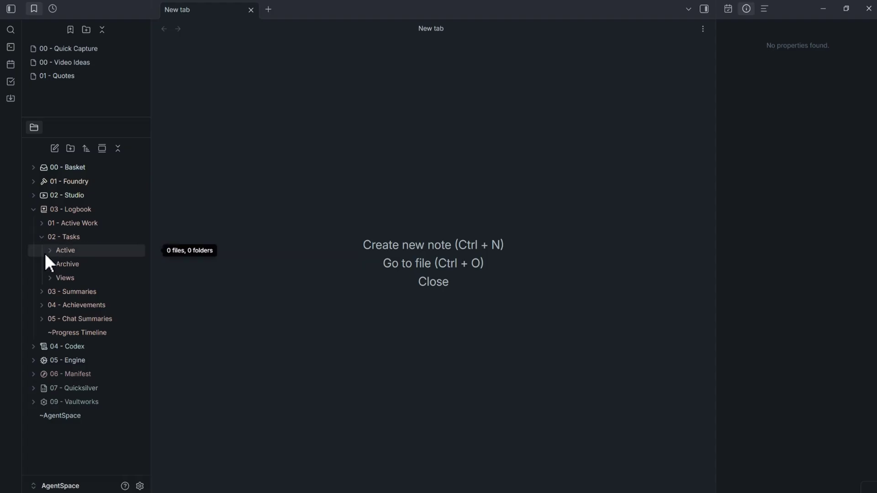
{"action": "left_click", "coordinate": [139, 486]}
Step: Close Settings and collapse the 02 - Tasks folder under 03 - Logbook
{"action": "scroll", "coordinate": [503, 274], "scroll_direction": "down", "scroll_amount": 15}
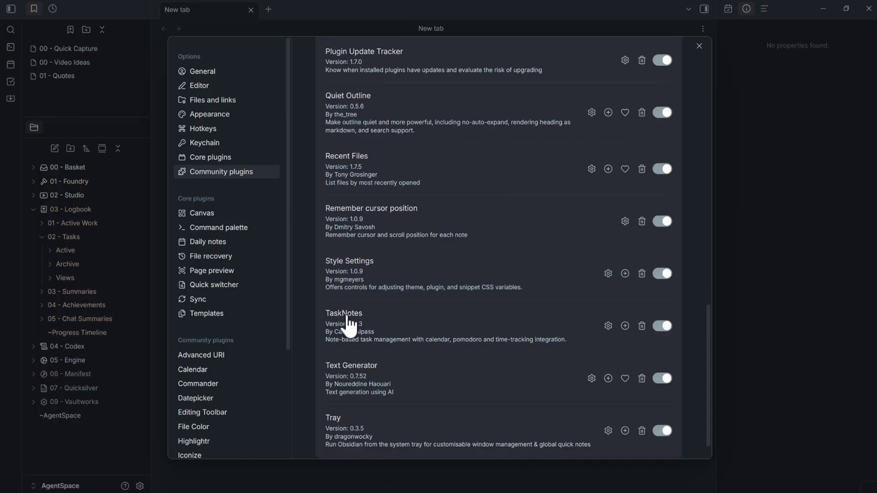
{"action": "key", "text": "Escape"}
{"action": "left_click", "coordinate": [42, 238]}
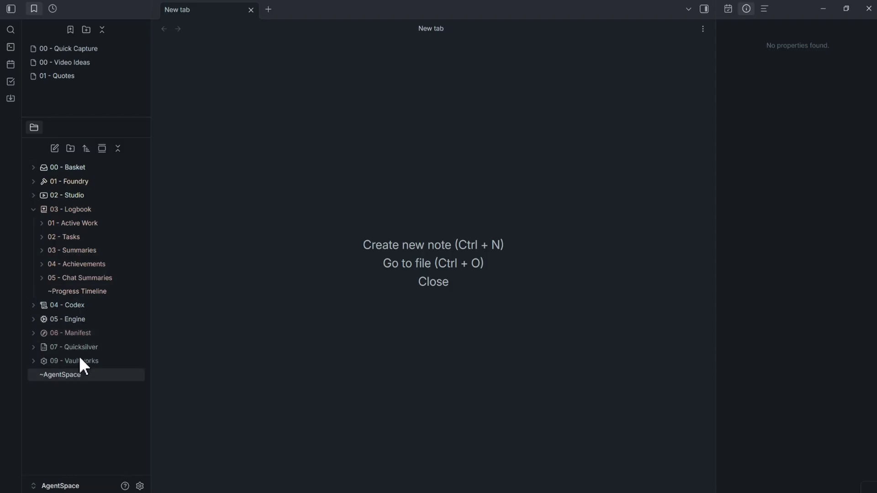
Step: Glance at the vault list, collapse 03 - Logbook, and expand 04 - Codex down to YouTube › Titles
{"action": "left_click", "coordinate": [73, 488]}
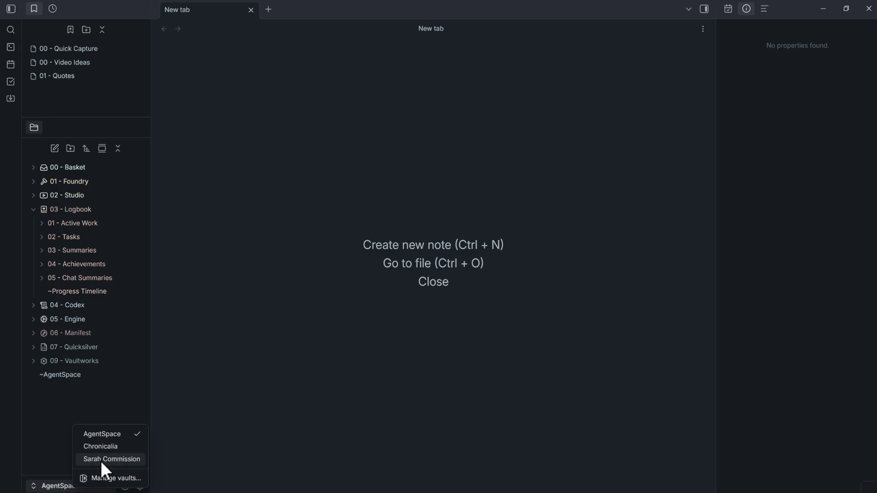
{"action": "left_click", "coordinate": [33, 250]}
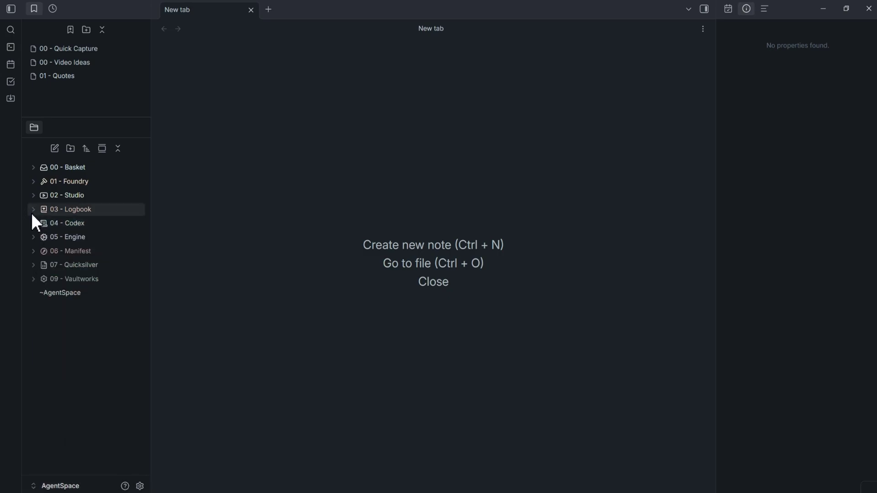
{"action": "left_click", "coordinate": [34, 224]}
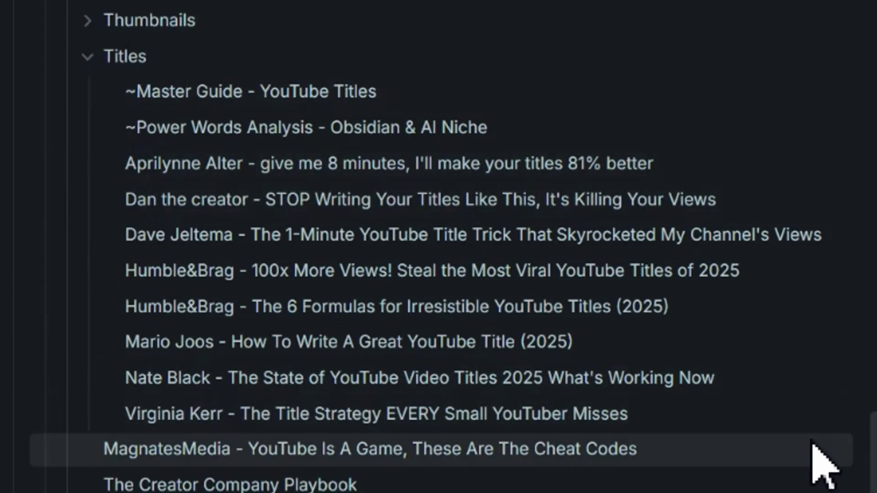
{"action": "scroll", "coordinate": [167, 69], "scroll_direction": "up", "scroll_amount": 5}
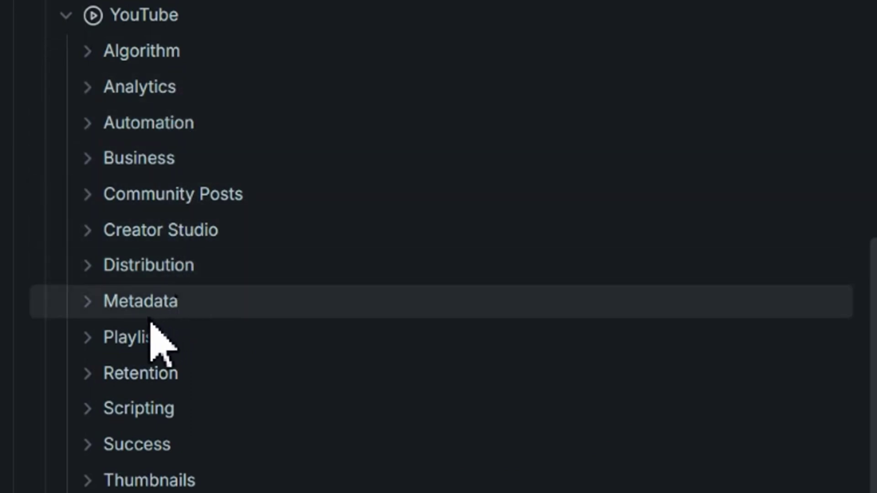
{"action": "scroll", "coordinate": [172, 402], "scroll_direction": "down", "scroll_amount": 5}
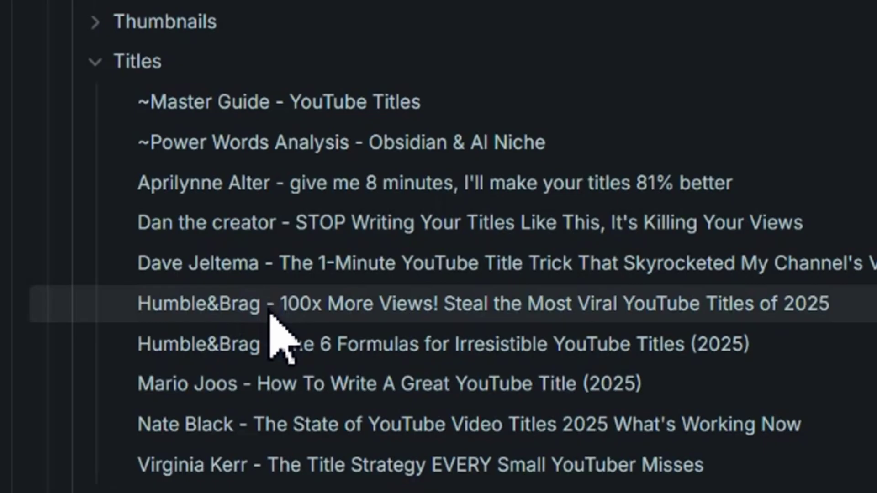
Step: Open a YouTube Titles video note and read through its details and takeaways
{"action": "left_click", "coordinate": [270, 314]}
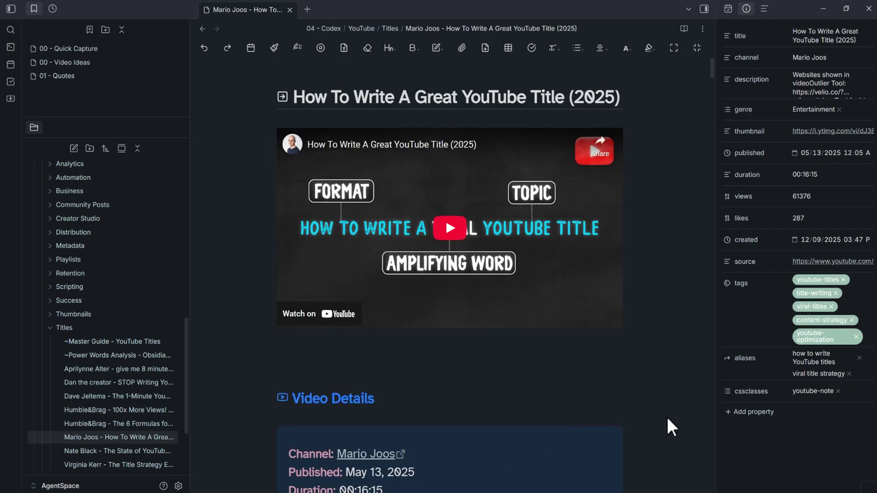
{"action": "scroll", "coordinate": [664, 441], "scroll_direction": "down", "scroll_amount": 5}
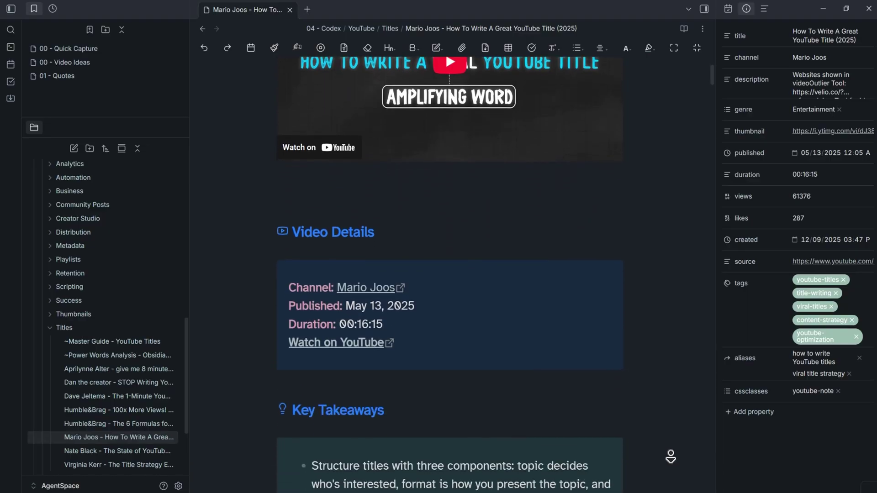
{"action": "scroll", "coordinate": [671, 457], "scroll_direction": "down", "scroll_amount": 5}
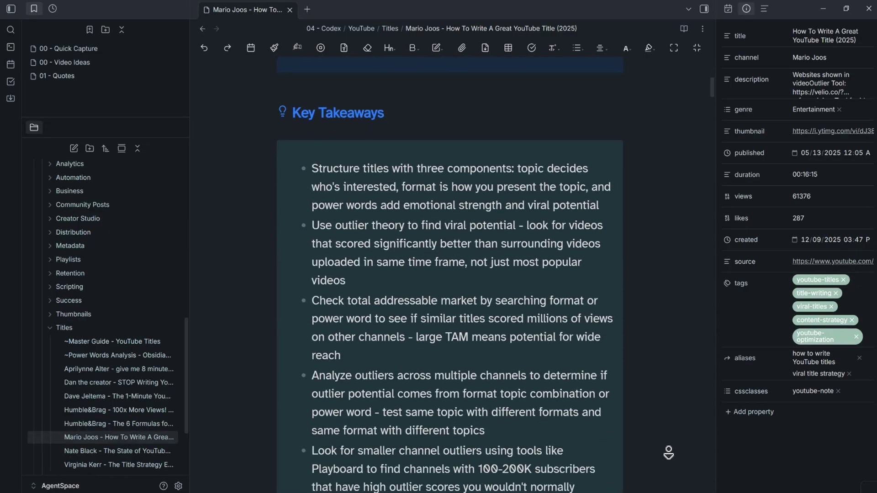
{"action": "scroll", "coordinate": [668, 452], "scroll_direction": "down", "scroll_amount": 4}
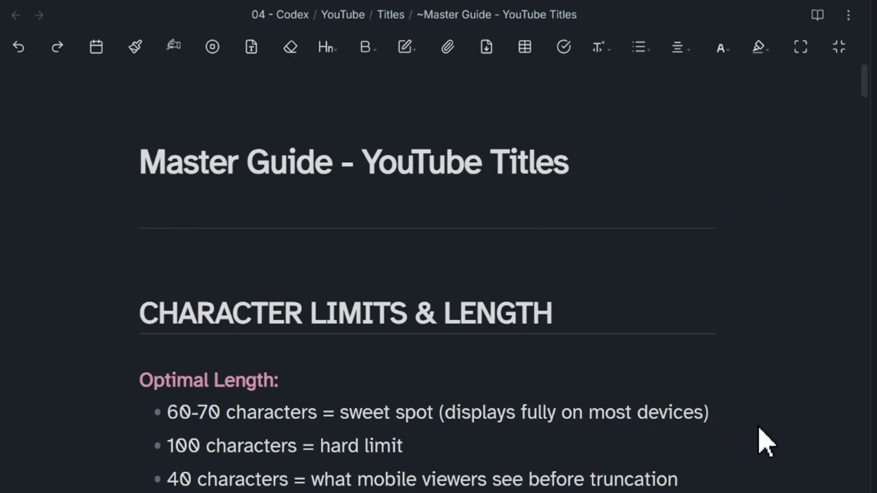
Step: Use the Outline pane to jump to EMOTIONAL TRIGGERS & POWER WORDS, then AUDIENCE-SPECIFIC LANGUAGE
{"action": "middle_click", "coordinate": [759, 428]}
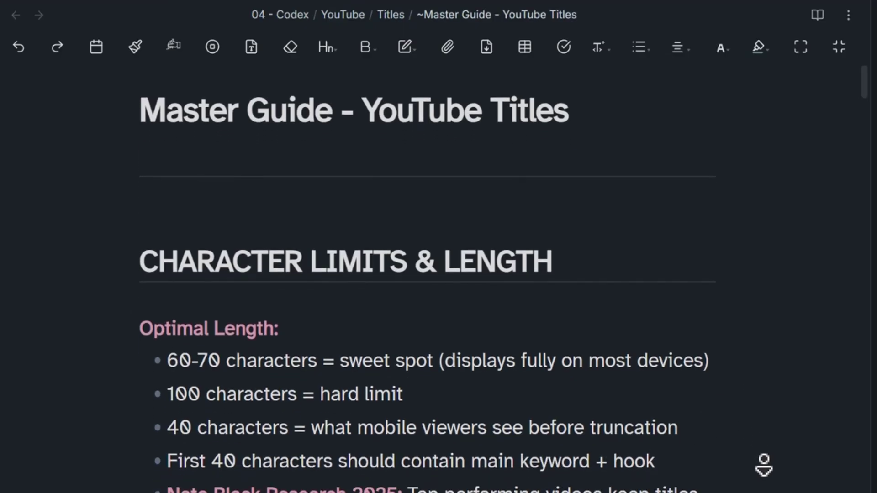
{"action": "mouse_move", "coordinate": [869, 327]}
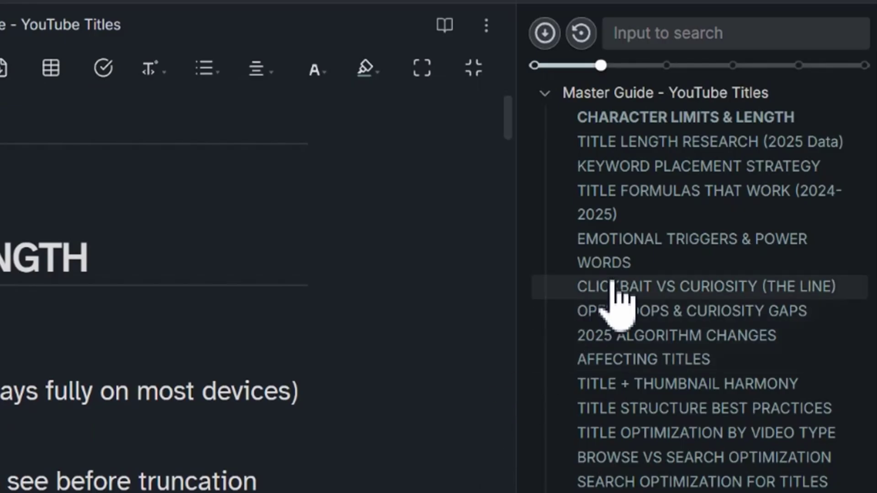
{"action": "left_click", "coordinate": [628, 260]}
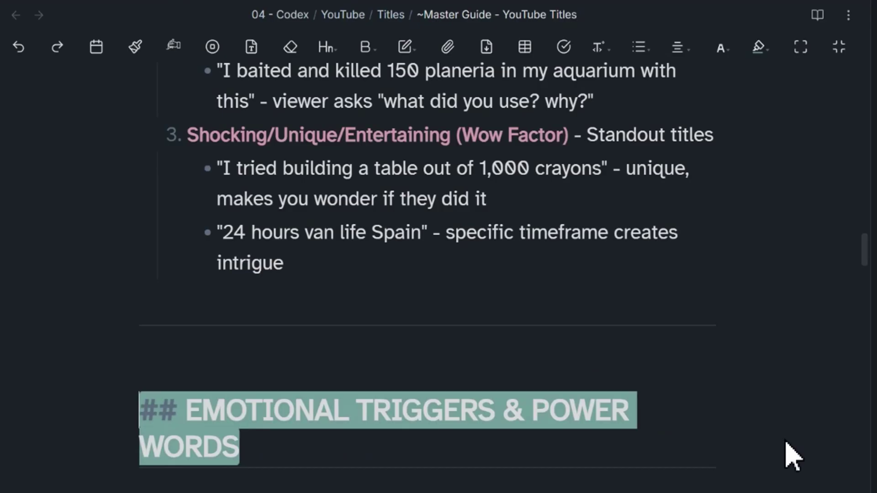
{"action": "middle_click", "coordinate": [783, 440]}
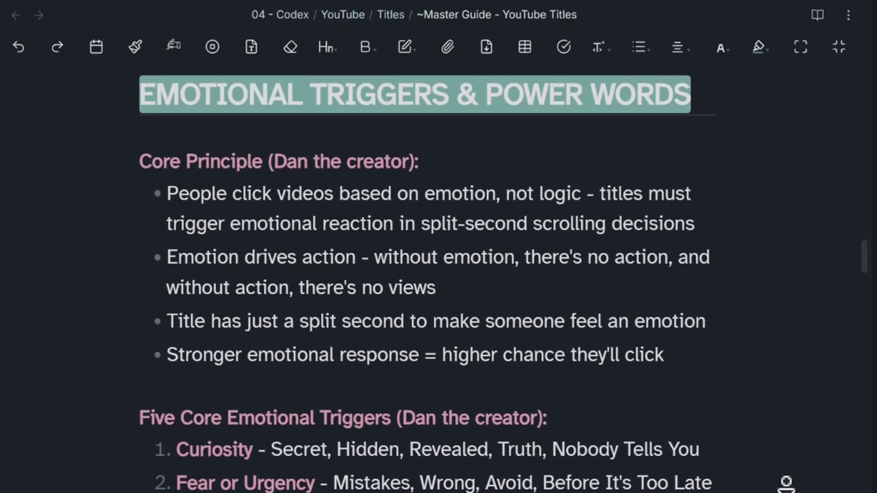
{"action": "middle_click", "coordinate": [786, 481]}
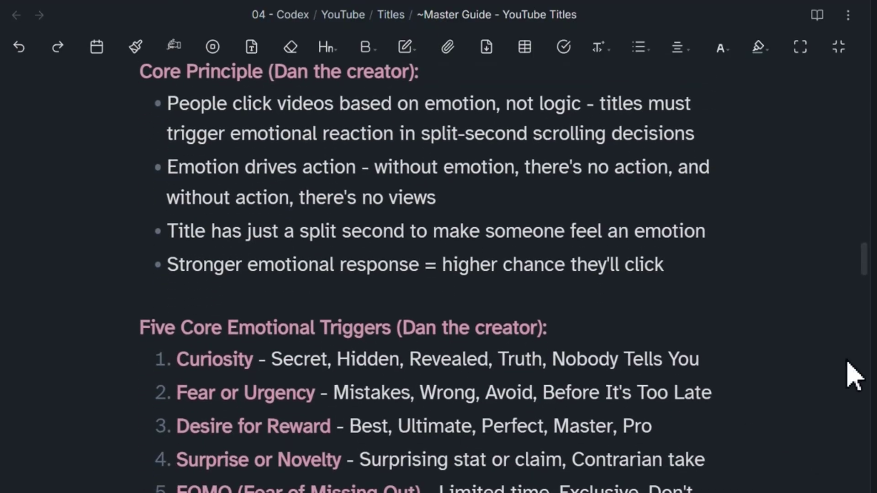
{"action": "left_click", "coordinate": [795, 243]}
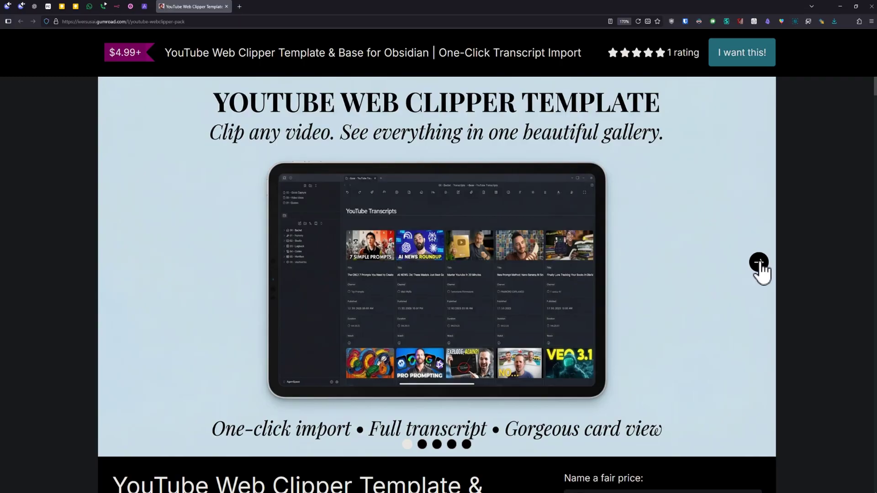
Step: Advance the Gumroad preview carousel two slides to the AI-Ready Key Takeaways Section
{"action": "left_click", "coordinate": [760, 263]}
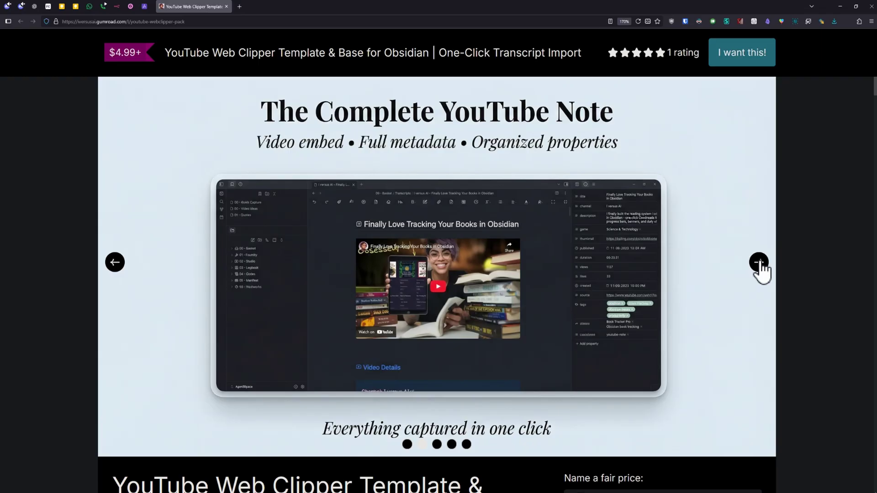
{"action": "left_click", "coordinate": [759, 263]}
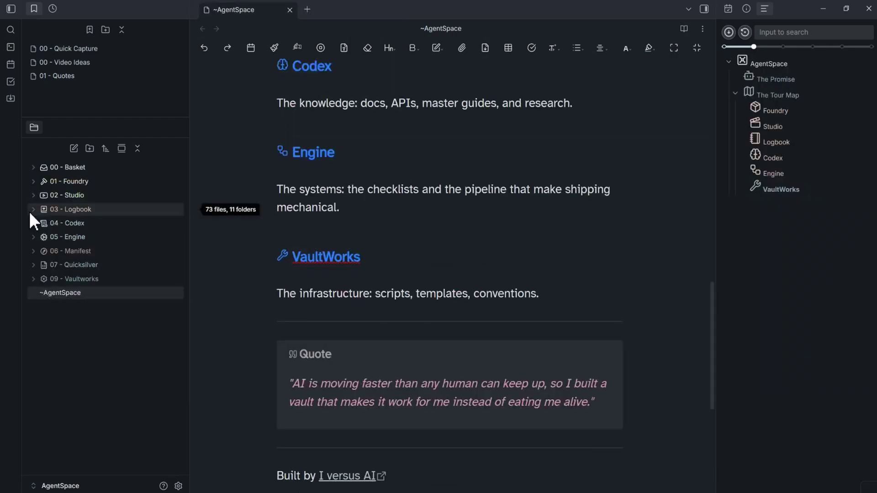
Step: Expand 05 - Engine to reveal stages 01 - Ideation through 07 - Post-Publish
{"action": "left_click", "coordinate": [33, 237]}
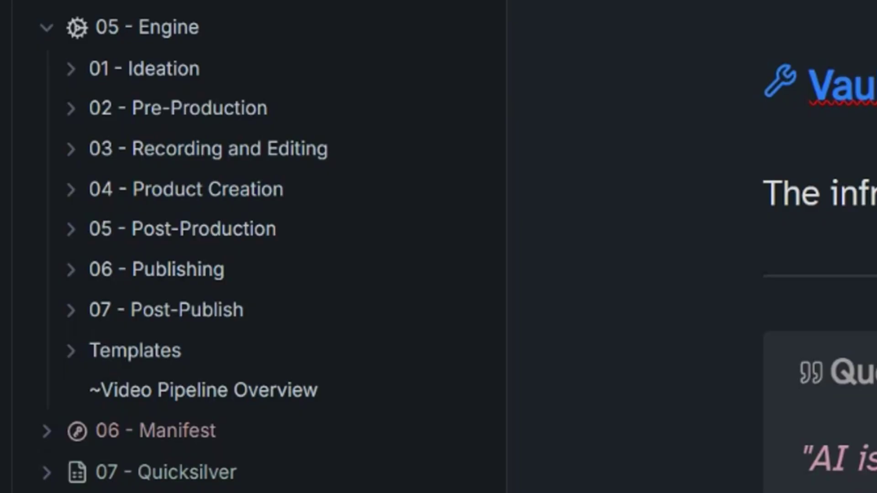
Step: Open the Checklist - Ideation note and scroll down to its Process Video Ideas Processing Steps
{"action": "left_click", "coordinate": [94, 75]}
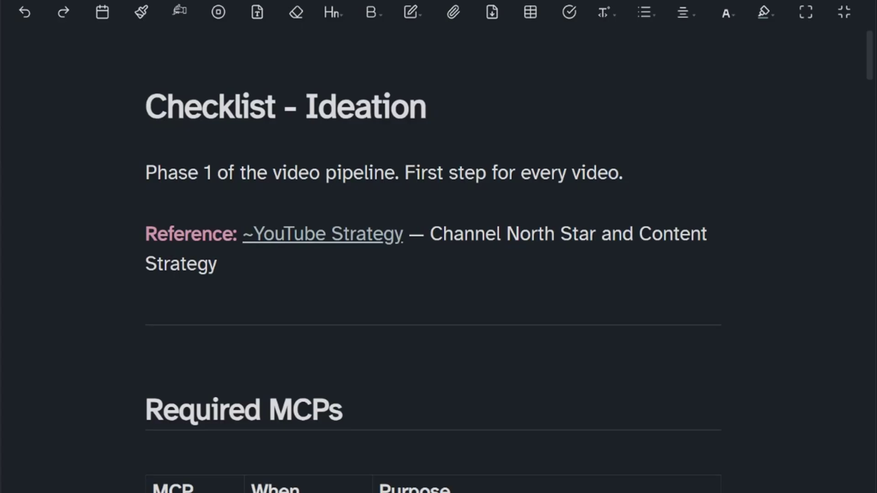
{"action": "scroll", "coordinate": [434, 274], "scroll_direction": "down", "scroll_amount": 5}
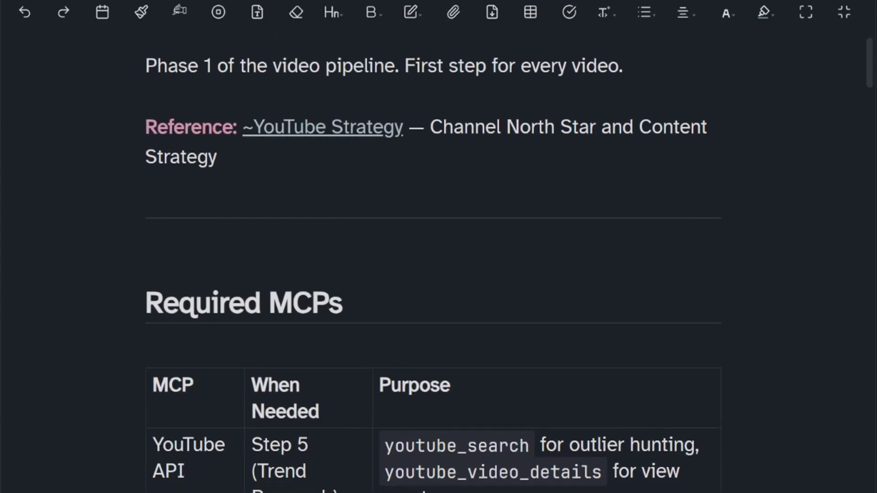
{"action": "scroll", "coordinate": [434, 274], "scroll_direction": "down", "scroll_amount": 8}
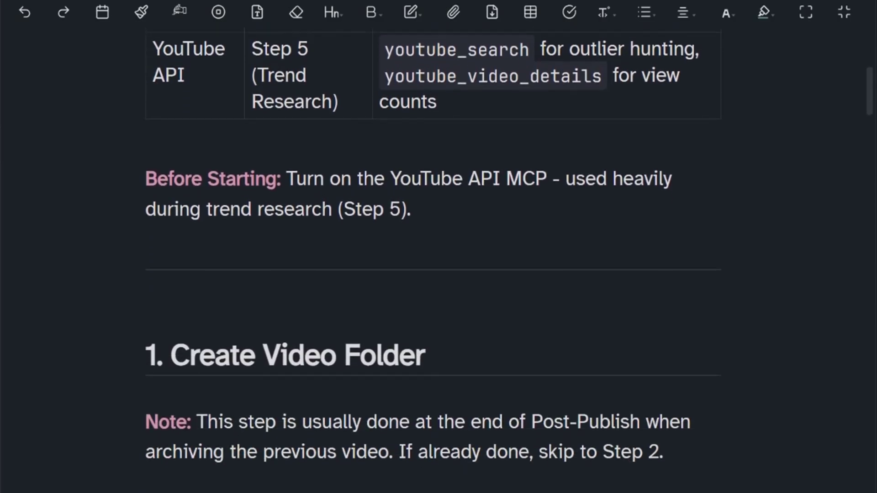
{"action": "scroll", "coordinate": [433, 274], "scroll_direction": "down", "scroll_amount": 8}
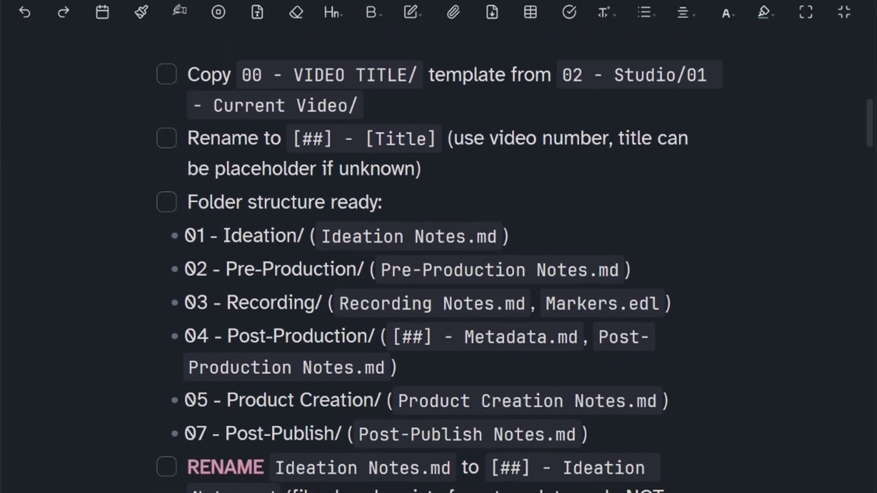
{"action": "scroll", "coordinate": [434, 275], "scroll_direction": "down", "scroll_amount": 8}
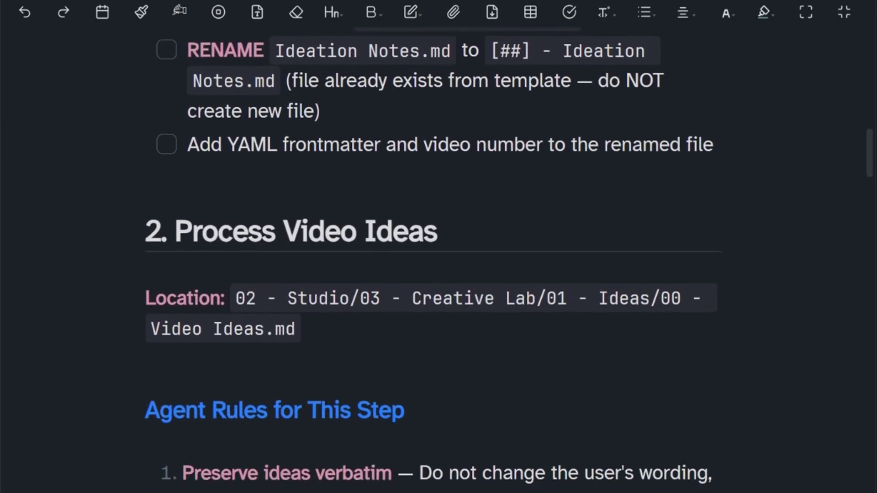
{"action": "scroll", "coordinate": [433, 274], "scroll_direction": "down", "scroll_amount": 8}
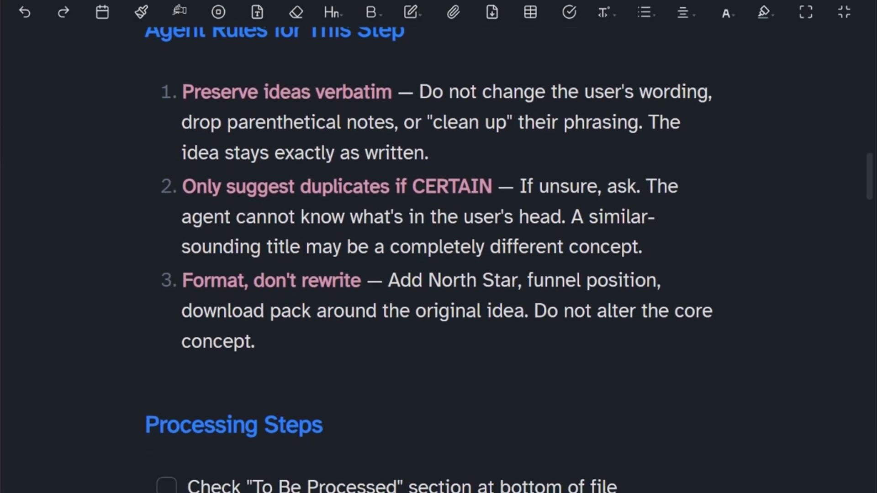
{"action": "scroll", "coordinate": [433, 274], "scroll_direction": "down", "scroll_amount": 8}
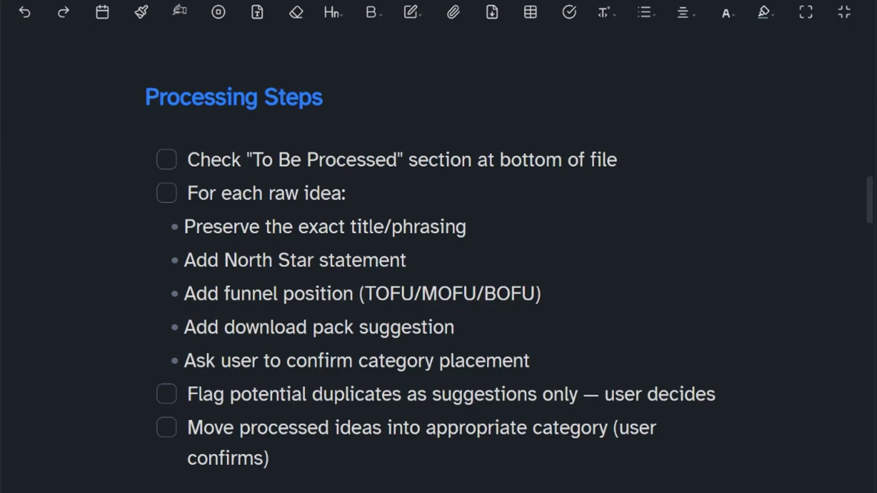
Step: Read through the Checklist - Pre-Production sections down to the DaVinci Resolve setup steps
{"action": "middle_click", "coordinate": [836, 323]}
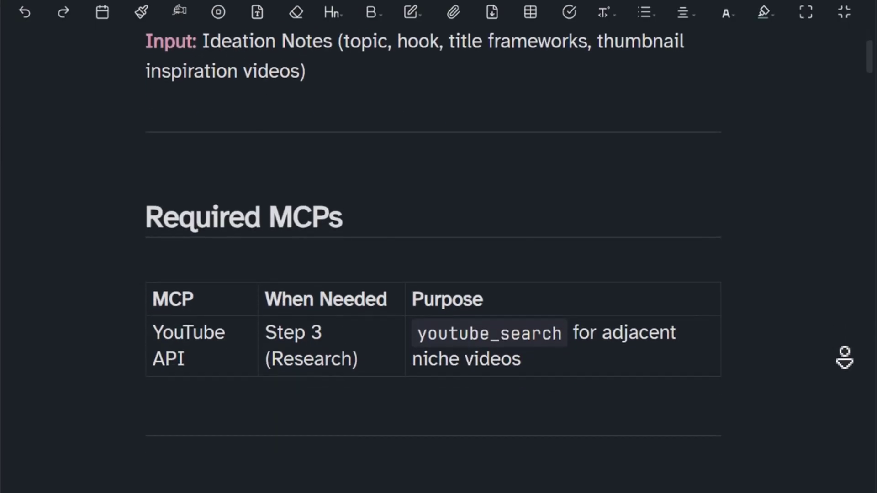
{"action": "left_click", "coordinate": [845, 358]}
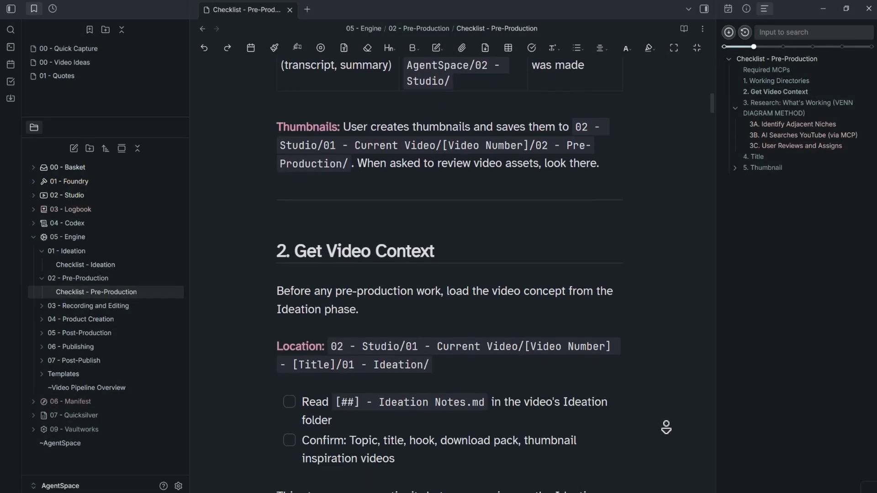
{"action": "scroll", "coordinate": [666, 427], "scroll_direction": "down", "scroll_amount": 2}
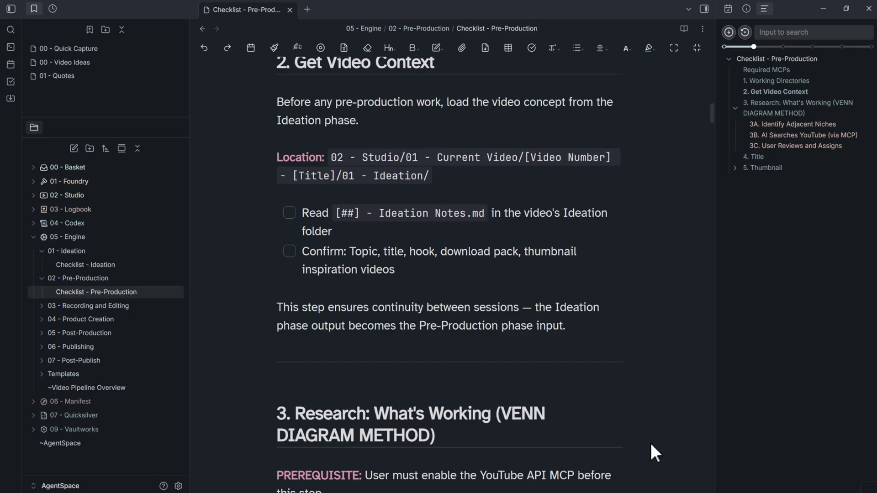
{"action": "scroll", "coordinate": [594, 433], "scroll_direction": "down", "scroll_amount": 5}
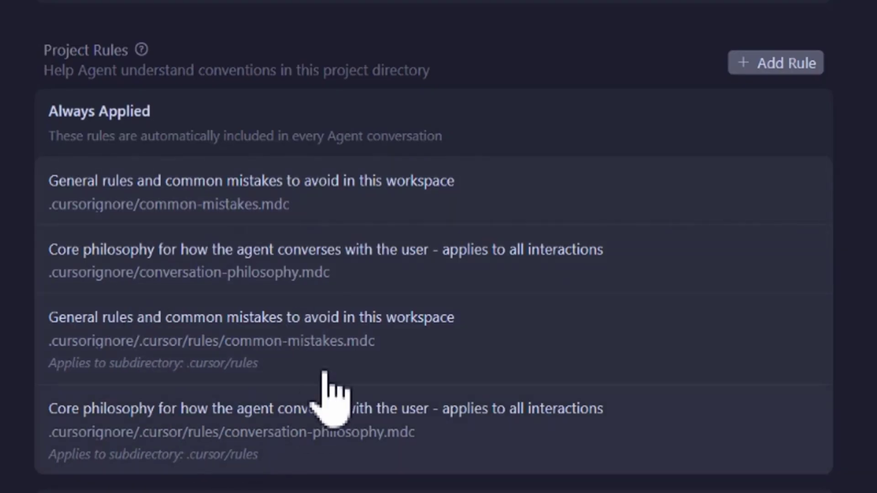
Step: Scroll Cursor's Project Rules to the always-applied common-mistakes.mdc and conversation-philosophy.mdc rules
{"action": "scroll", "coordinate": [190, 135], "scroll_direction": "down", "scroll_amount": 5}
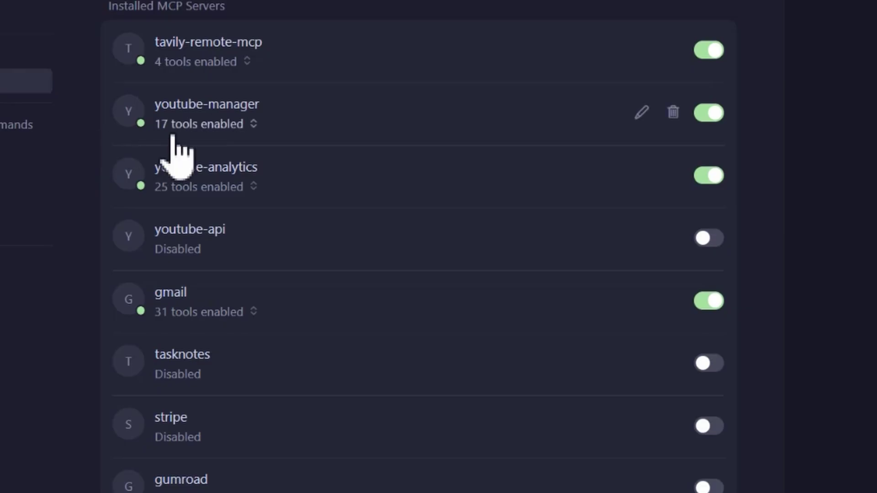
Step: Review the youtube-manager and youtube-analytics tool lists, then expand the gmail server's tools
{"action": "left_click", "coordinate": [171, 130]}
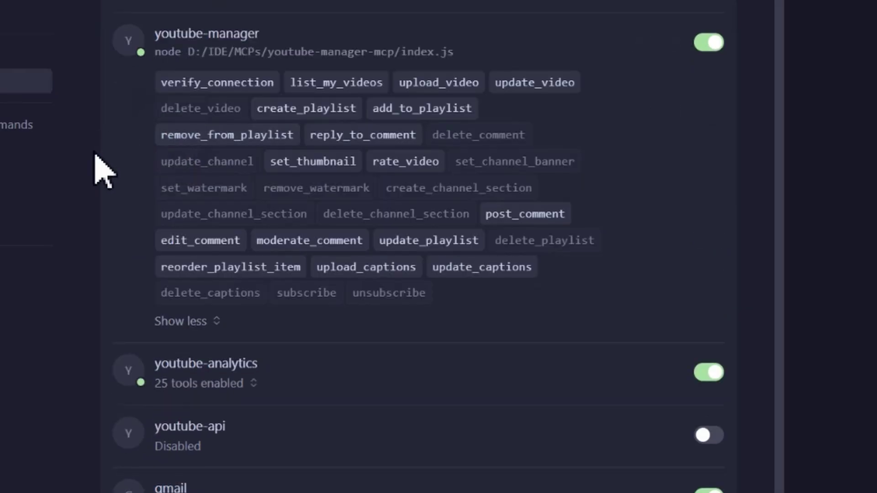
{"action": "left_click", "coordinate": [162, 322]}
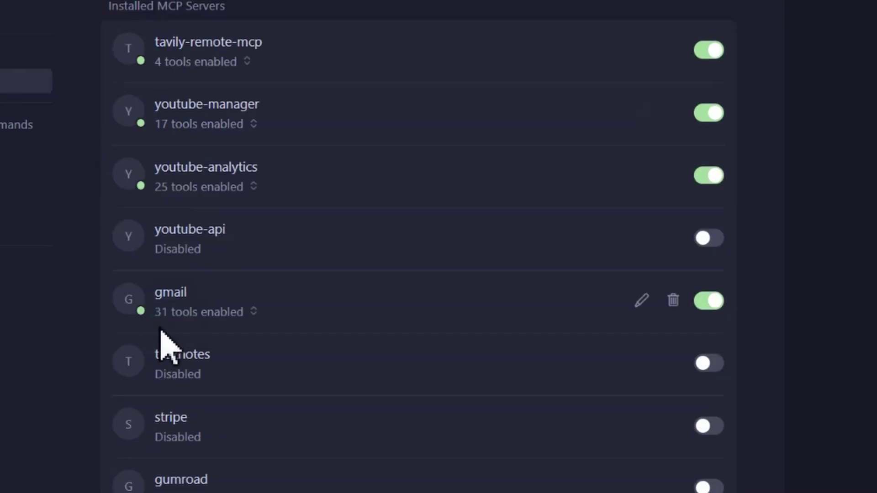
{"action": "left_click", "coordinate": [168, 195]}
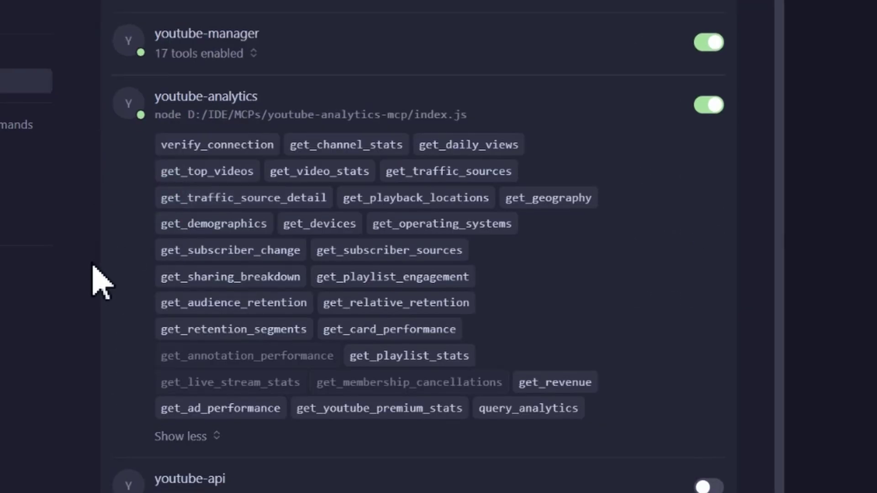
{"action": "left_click", "coordinate": [180, 436]}
{"action": "left_click", "coordinate": [155, 316]}
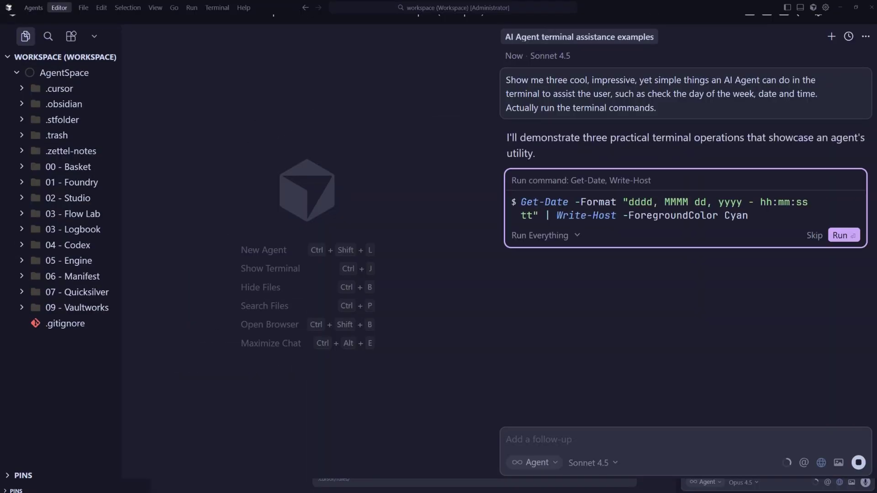
Step: Approve the agent's terminal commands for the date, system uptime and files changed in the last day
{"action": "key", "text": "Return"}
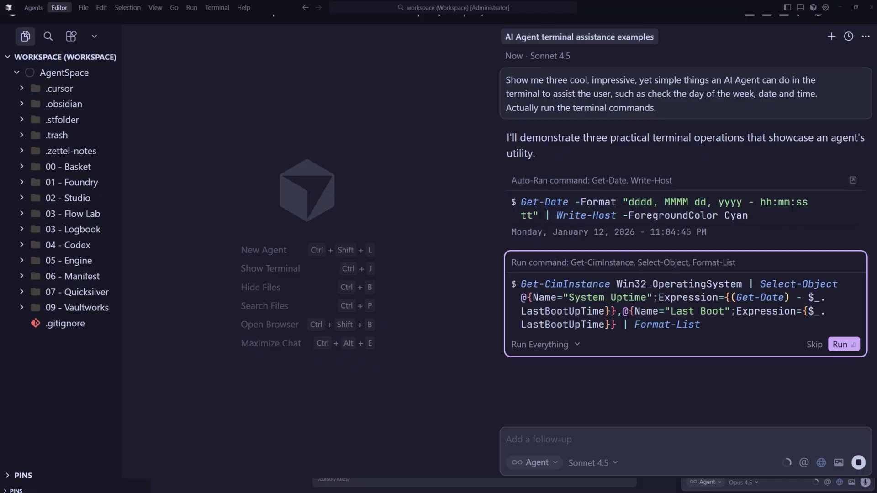
{"action": "key", "text": "Return"}
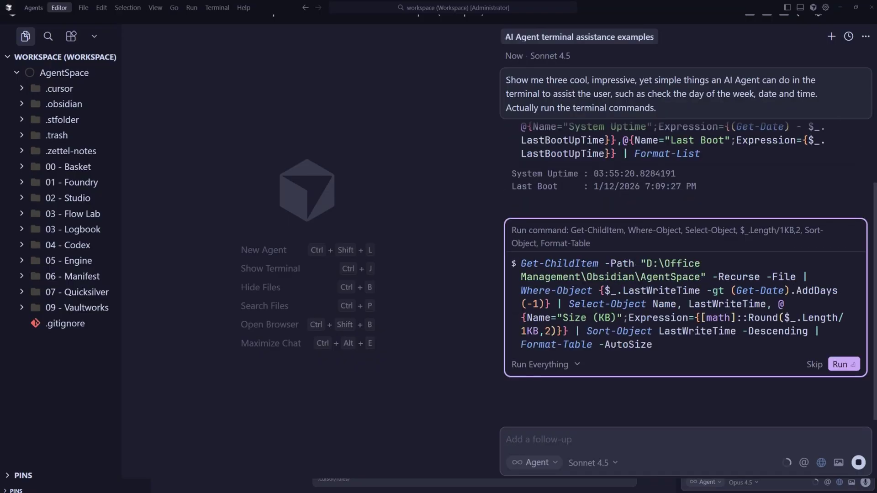
{"action": "key", "text": "Return"}
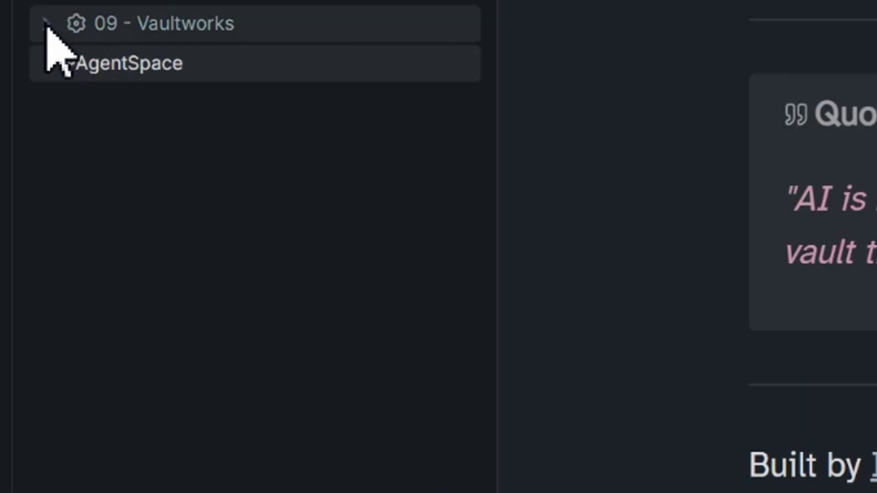
Step: Expand 09 - Vaultworks to list Vault Conventions, System Reference, Attachments, Utilities and Archive
{"action": "left_click", "coordinate": [47, 24]}
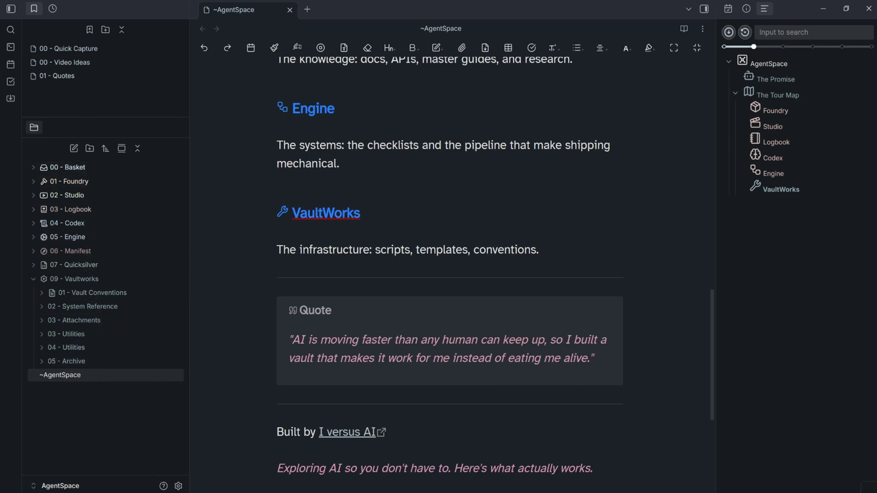
Step: Check the Community plugins settings, close them, and bring up the vault switcher showing AgentSpace as current
{"action": "left_click", "coordinate": [178, 486]}
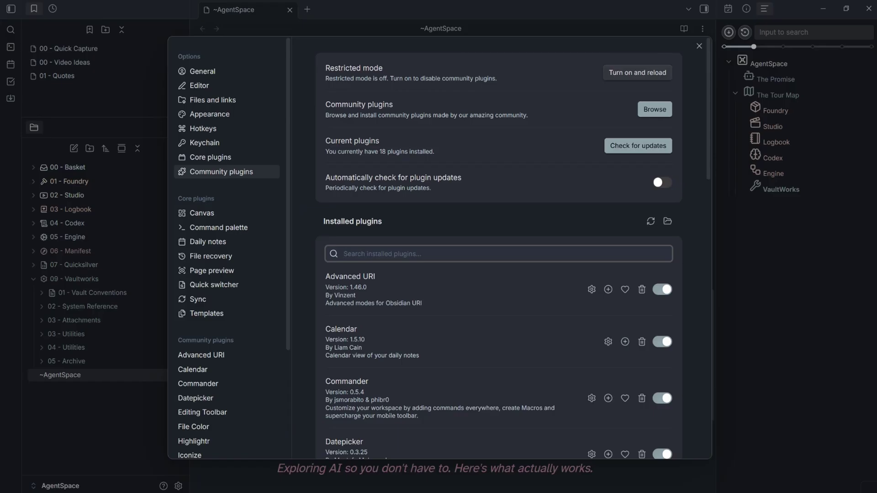
{"action": "key", "text": "Escape"}
{"action": "left_click", "coordinate": [69, 487]}
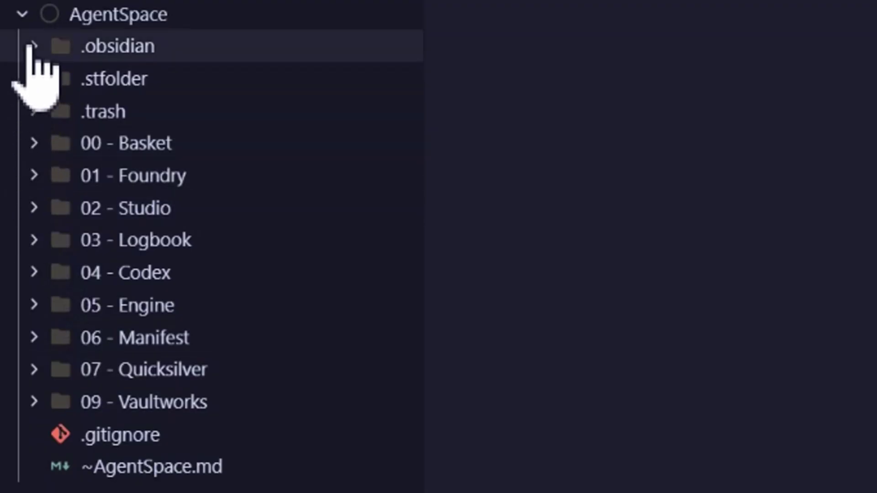
Step: Expand the vault's .obsidian folder in Cursor's explorer and briefly browse its plugins folder
{"action": "left_click", "coordinate": [29, 46]}
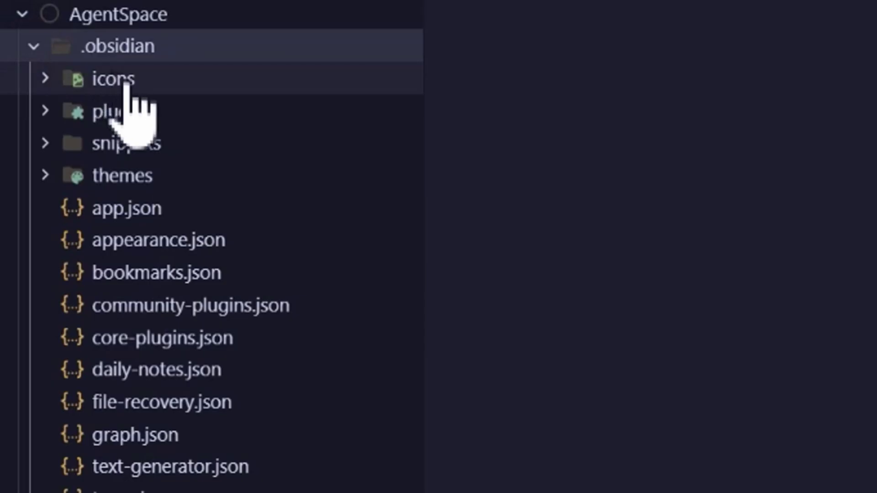
{"action": "left_click", "coordinate": [44, 111]}
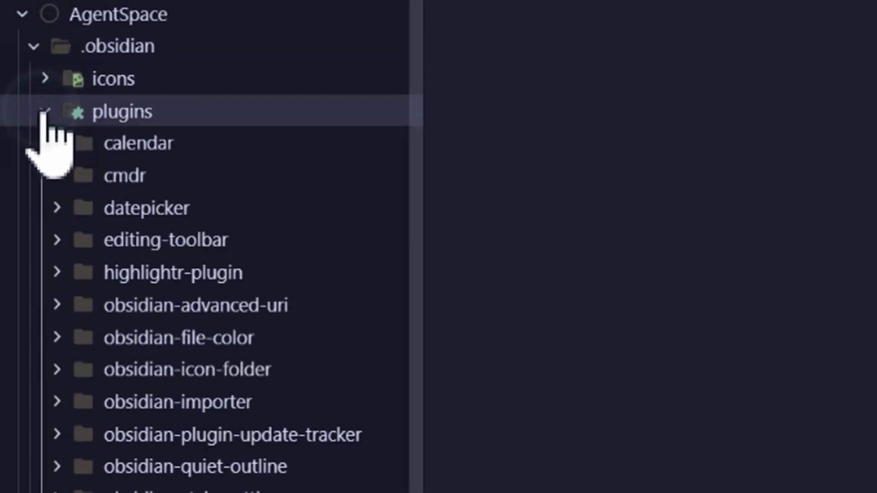
{"action": "left_click", "coordinate": [44, 111]}
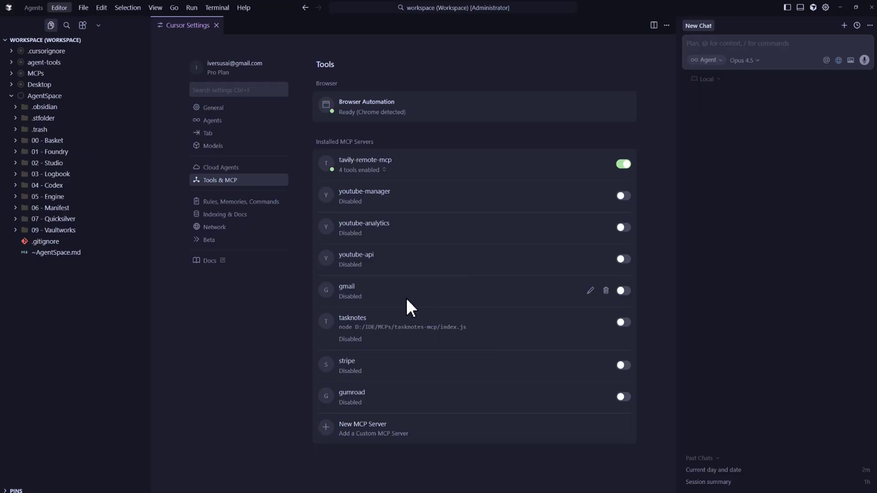
Step: Paste the /.cursorignore/start command into the new chat's prompt
{"action": "type", "text": "/.cursorignore/start"}
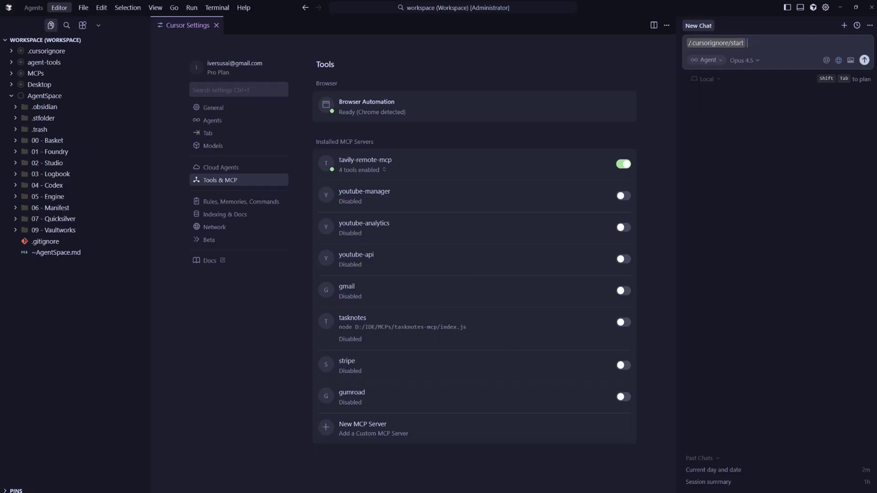